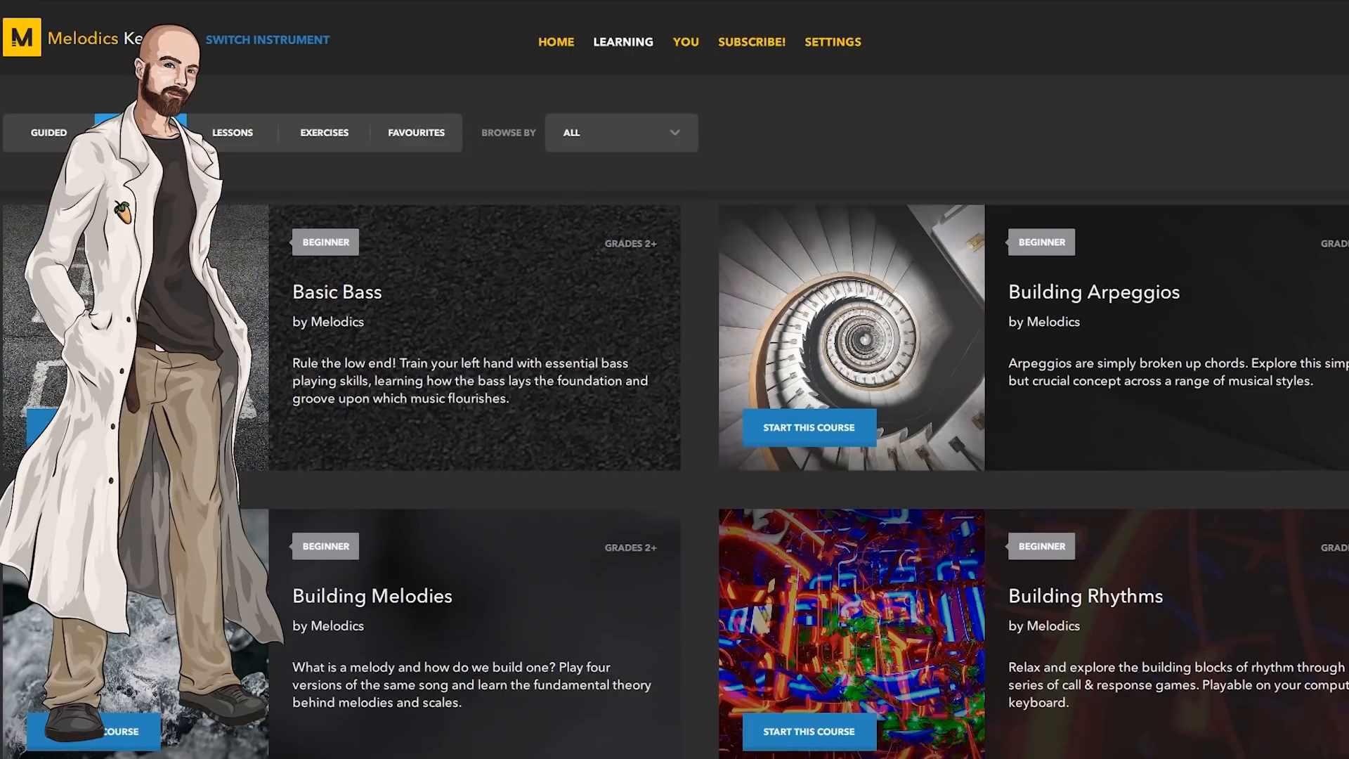
# Step: Browse the beginner keys courses in the Melodics course list, from Basic Bass through Common Chord Progressions
pyautogui.scroll(-2, 674, 421)
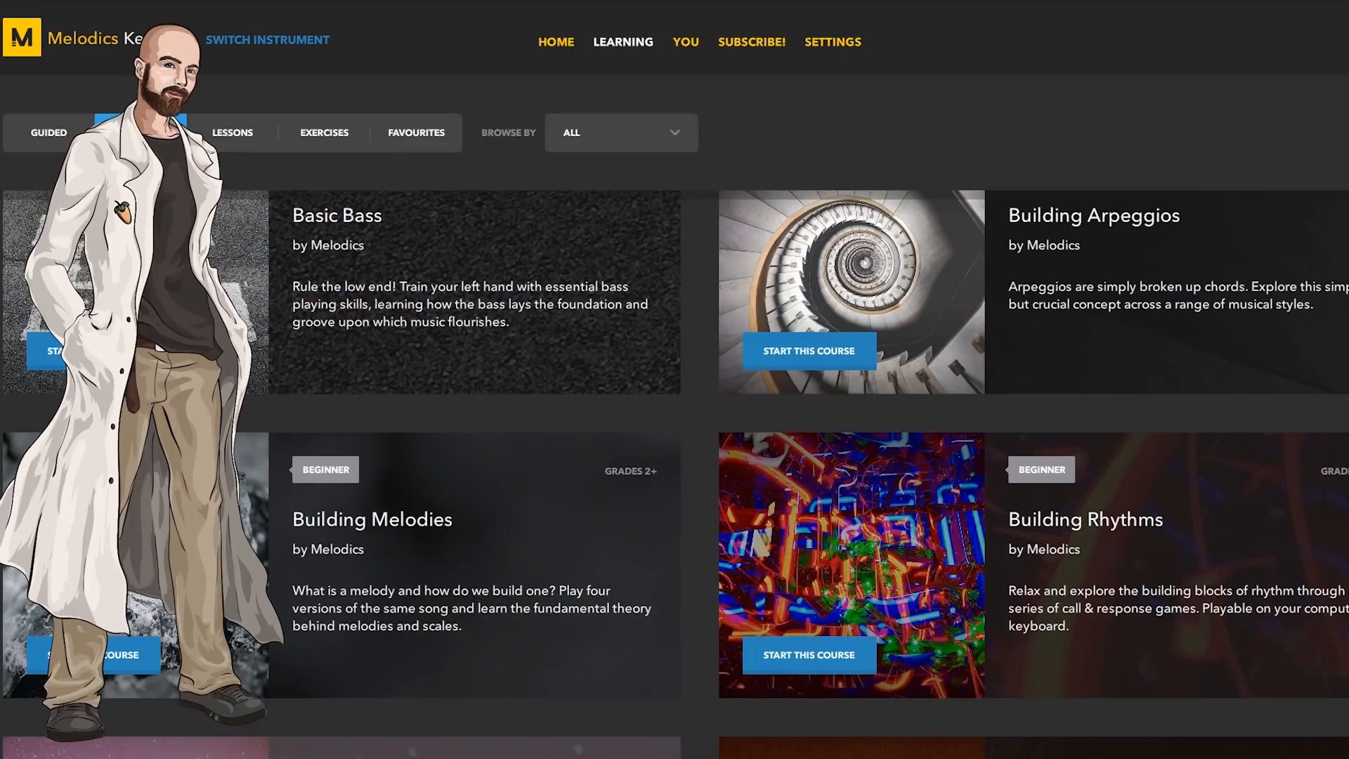
pyautogui.scroll(-2, 675, 422)
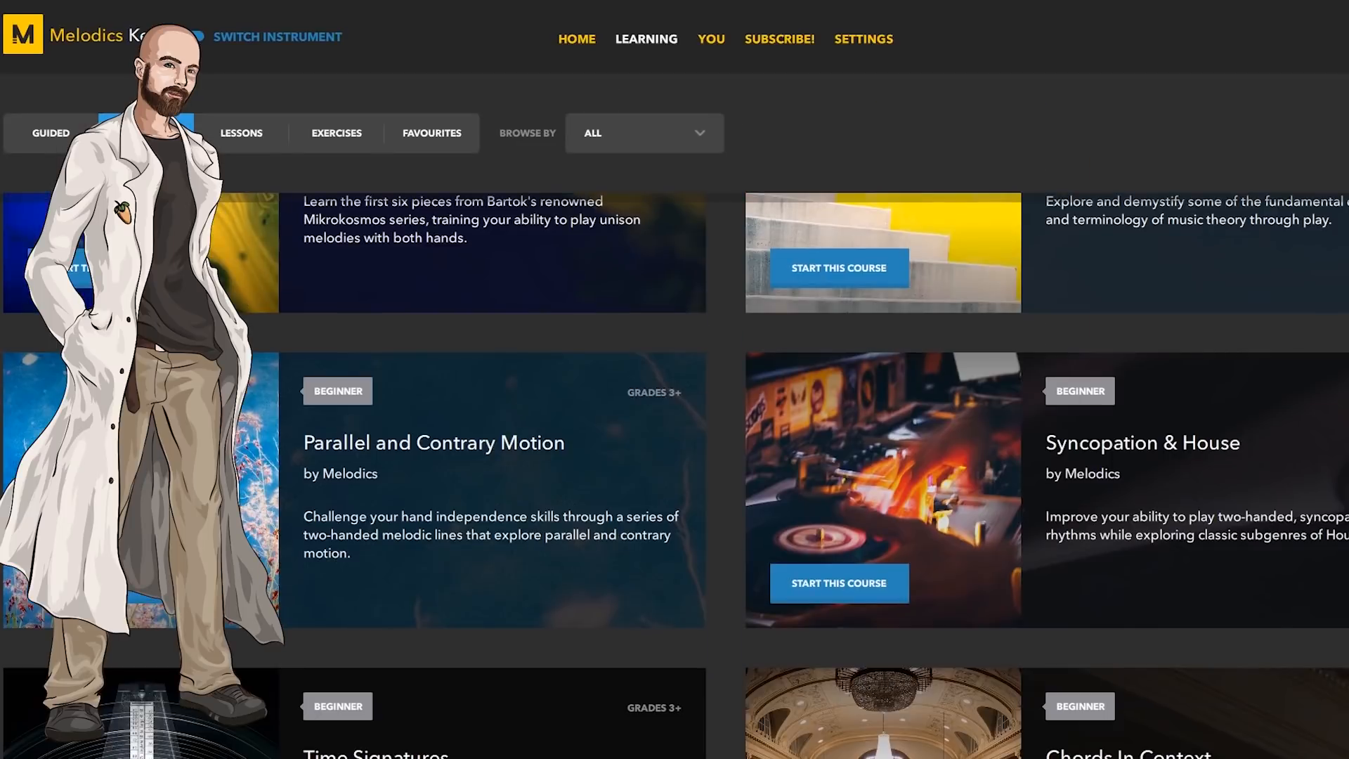
pyautogui.scroll(-2, 675, 478)
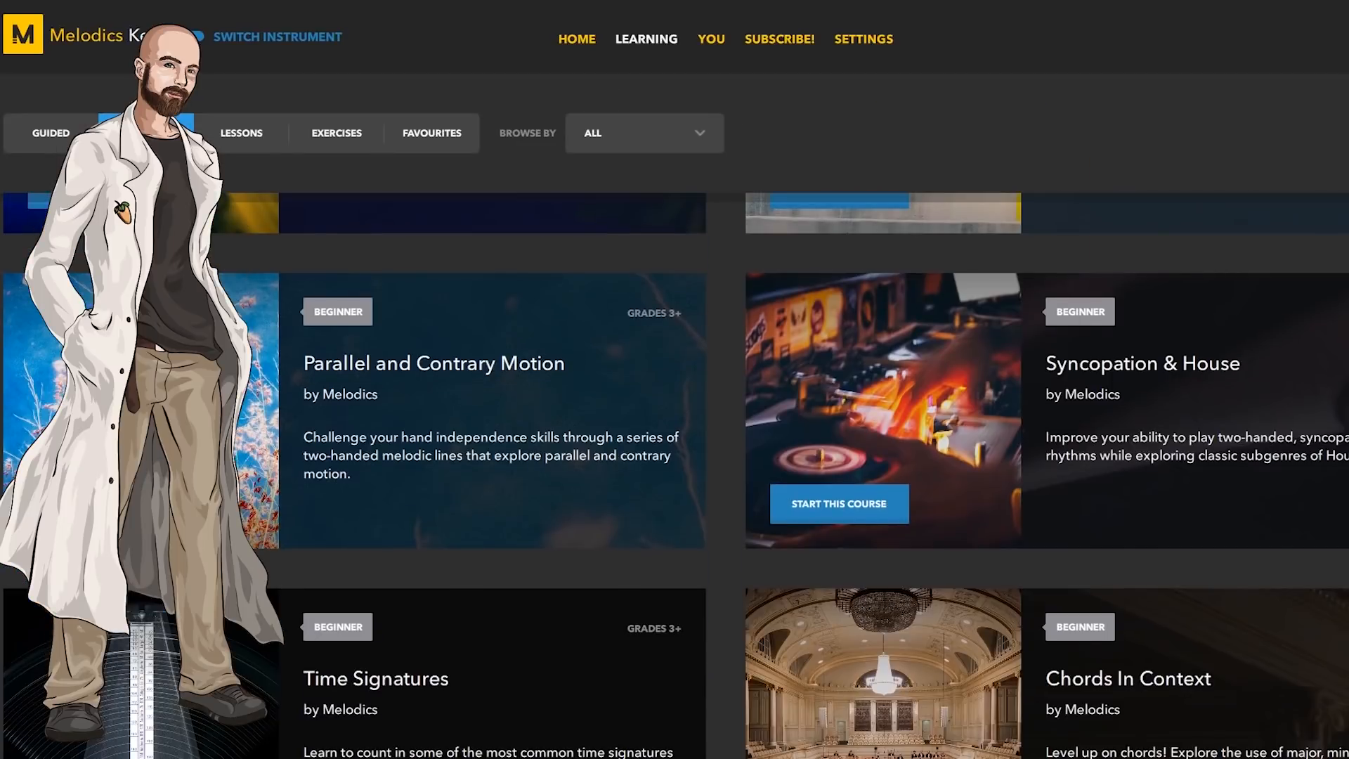
pyautogui.scroll(-2, 675, 478)
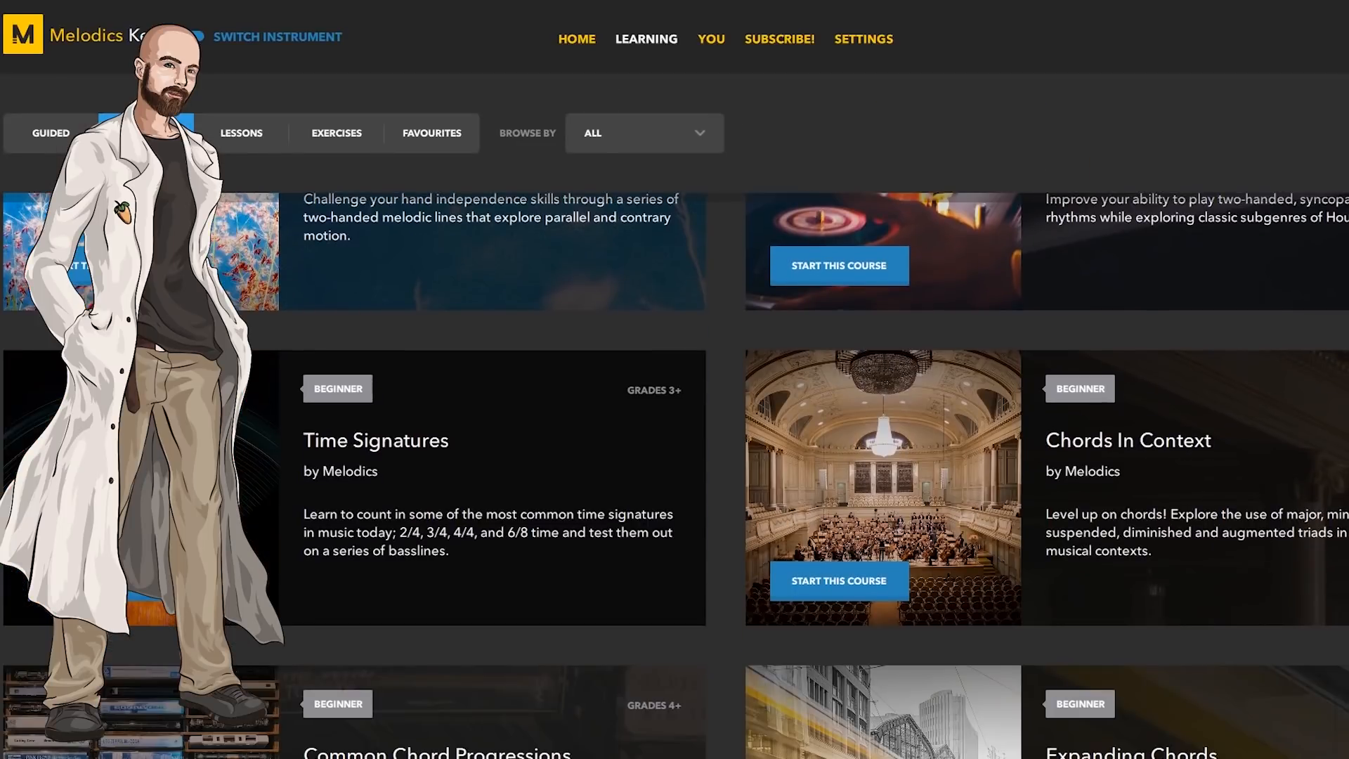
pyautogui.scroll(-2, 675, 478)
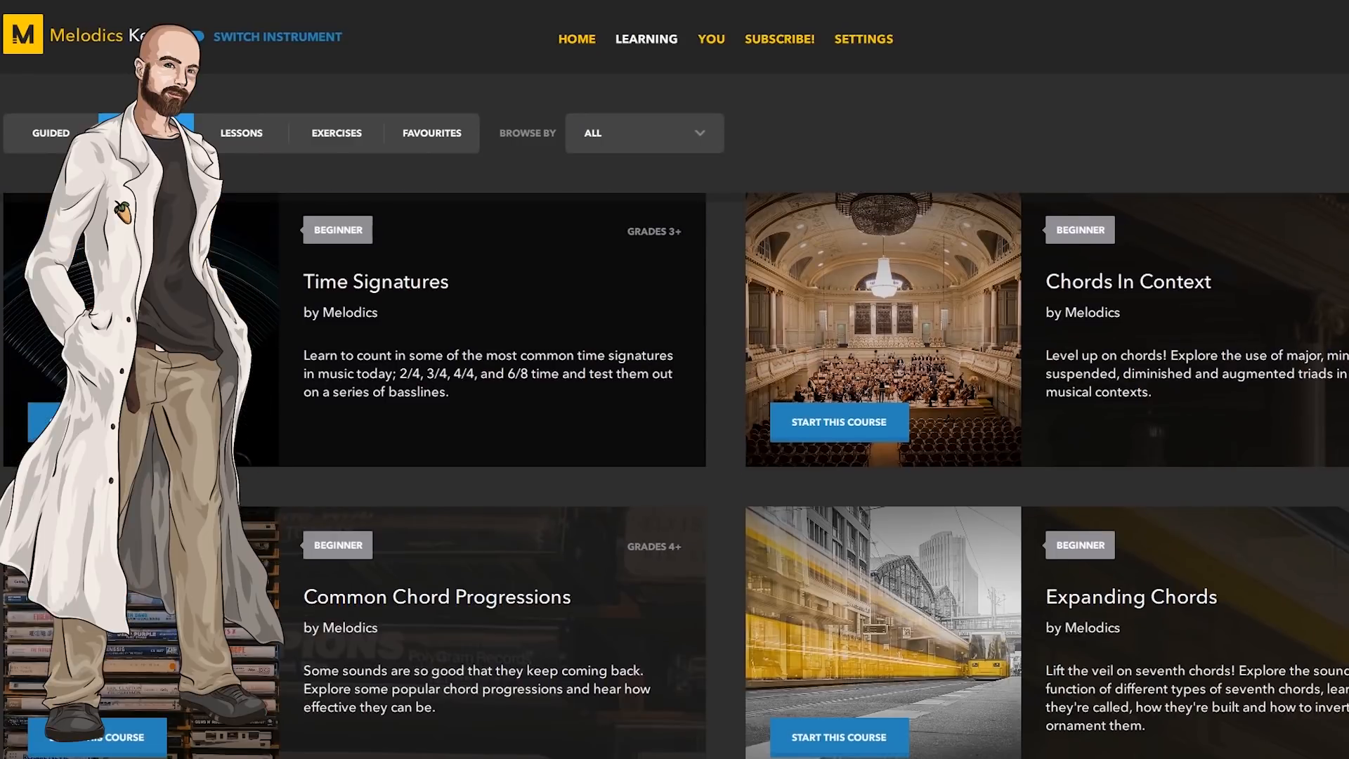
pyautogui.scroll(-2, 674, 477)
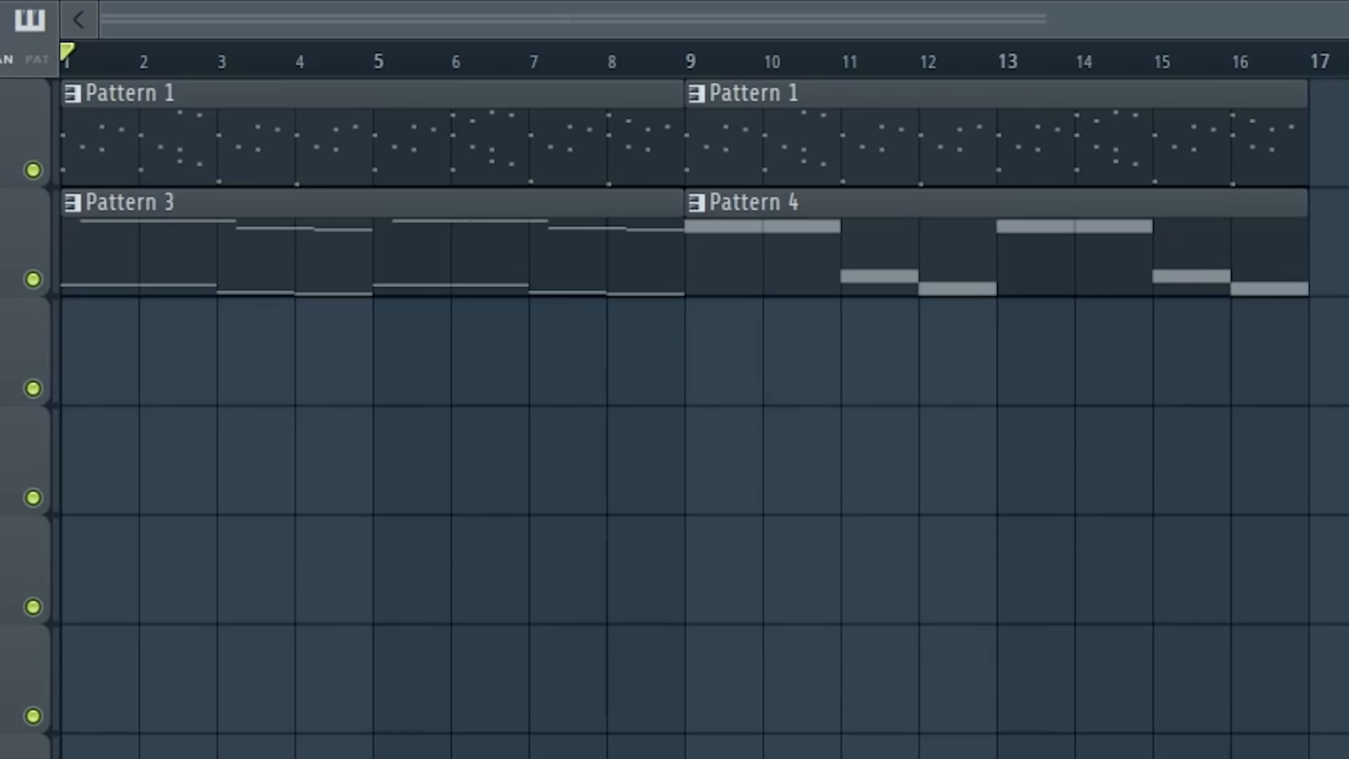
# Step: Switch to FL Studio and play the arrangement of Patterns 1, 3 and 4 and the ElectraX melody in Pattern 12
pyautogui.press('space')
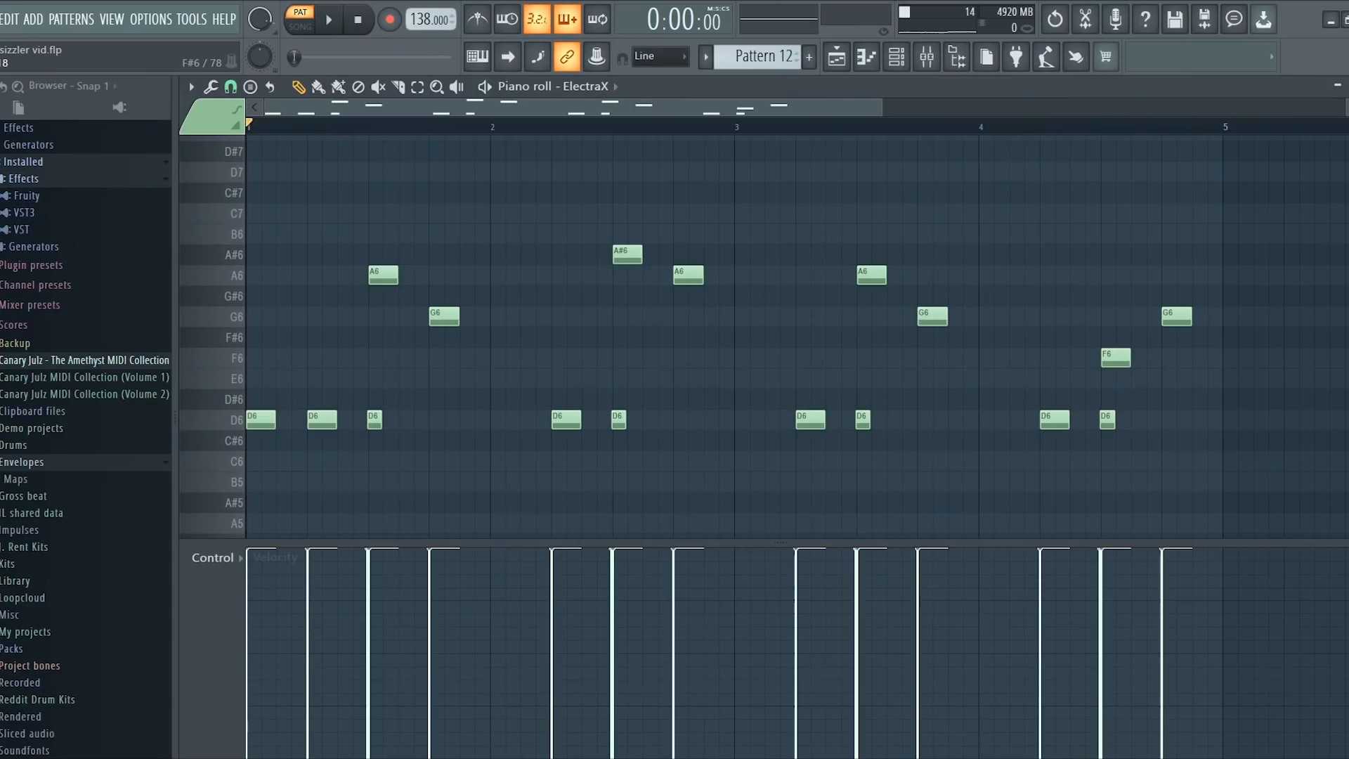
pyautogui.press('space')
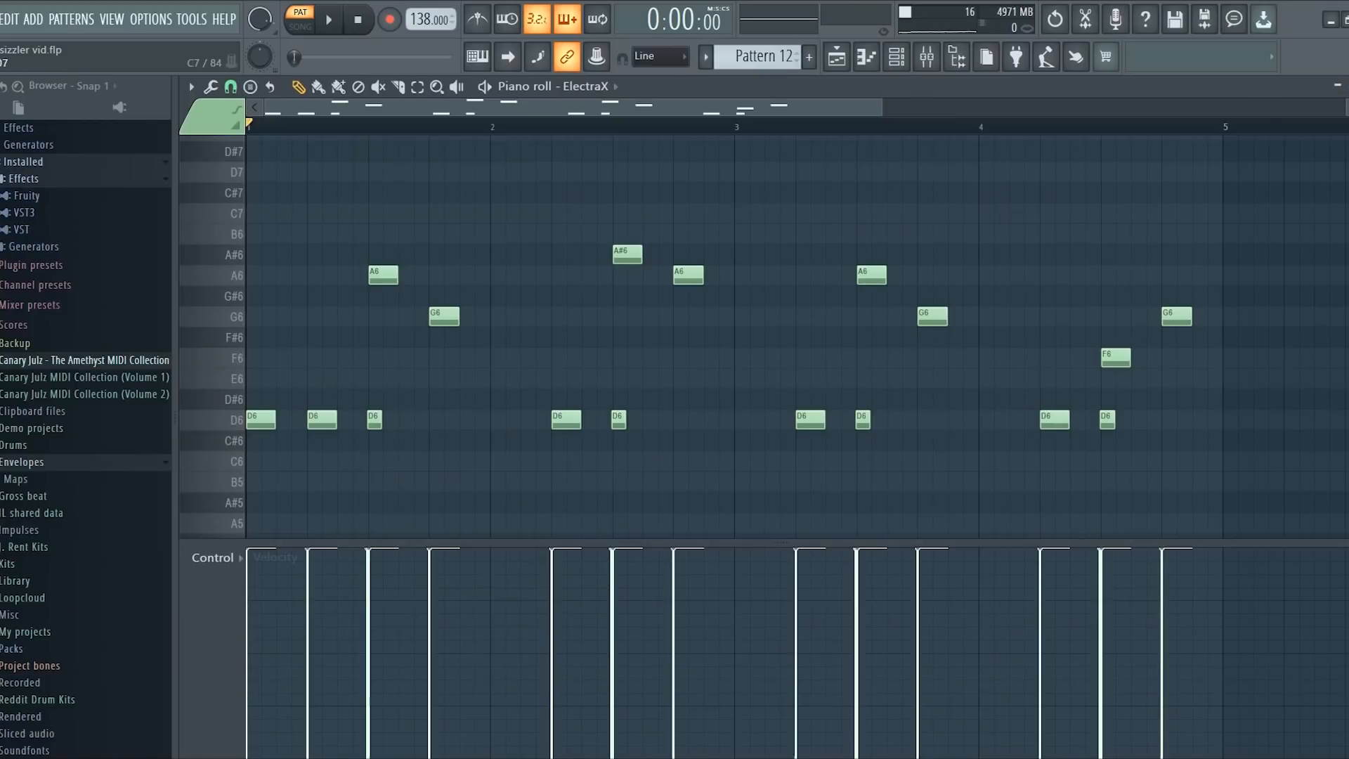
pyautogui.press('space')
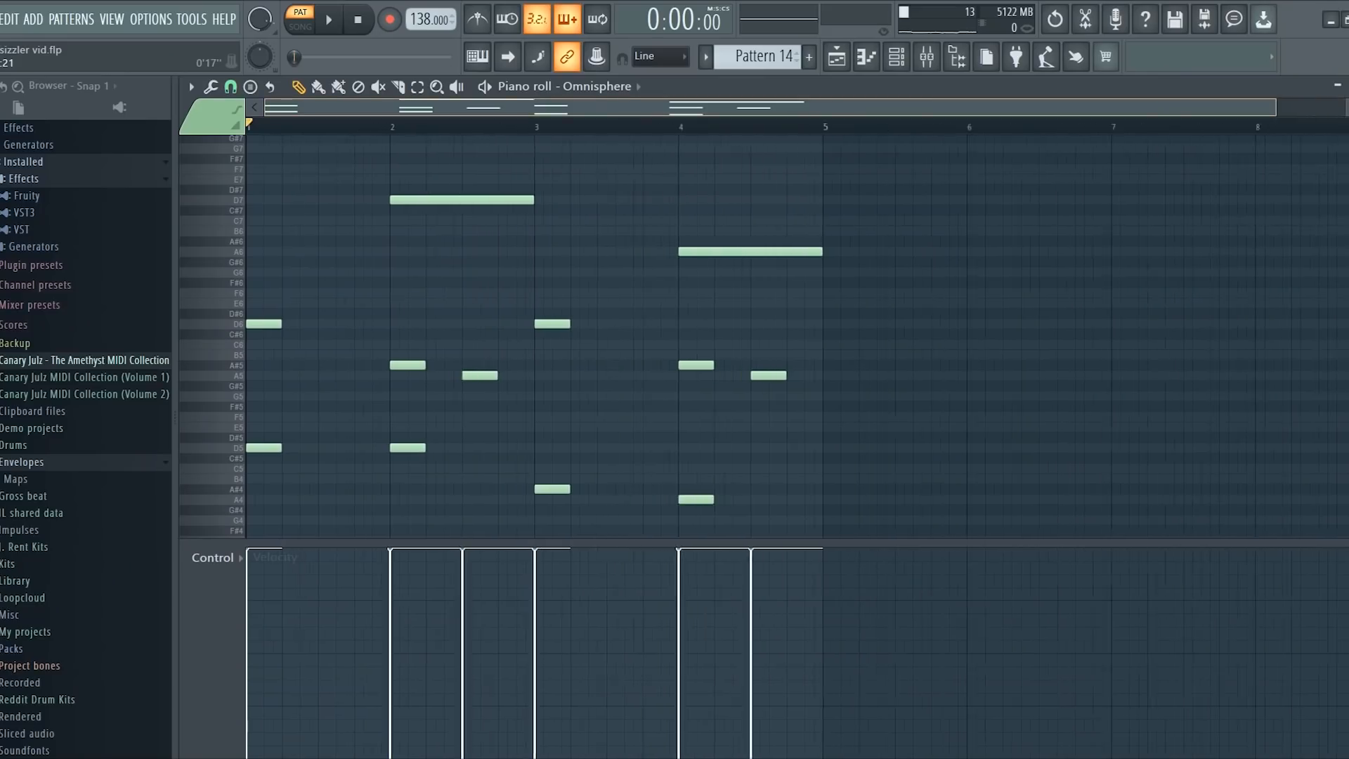
# Step: Fit the four bars of Omnisphere notes in Pattern 14 to the piano roll and play them back
pyautogui.moveTo(1276, 108); pyautogui.dragTo(974, 108)
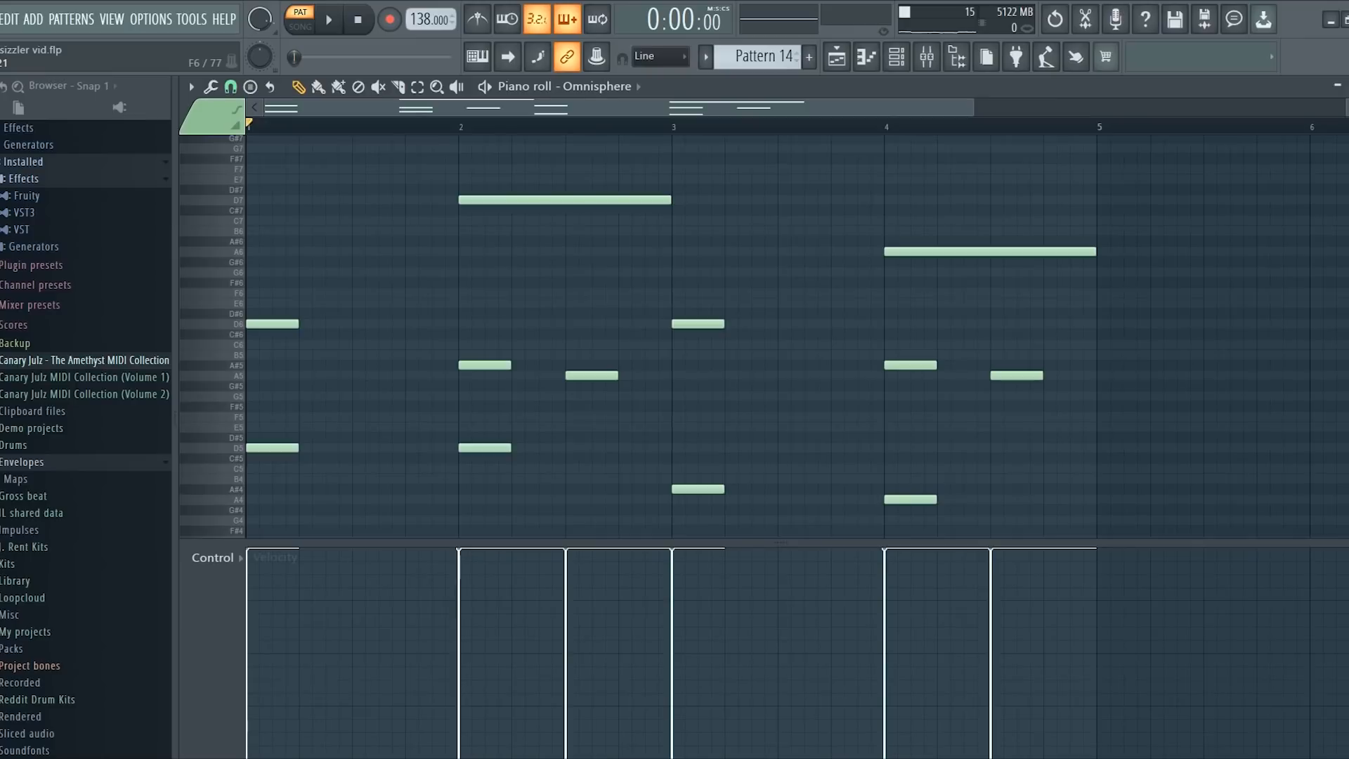
pyautogui.scroll(-1, 779, 282)
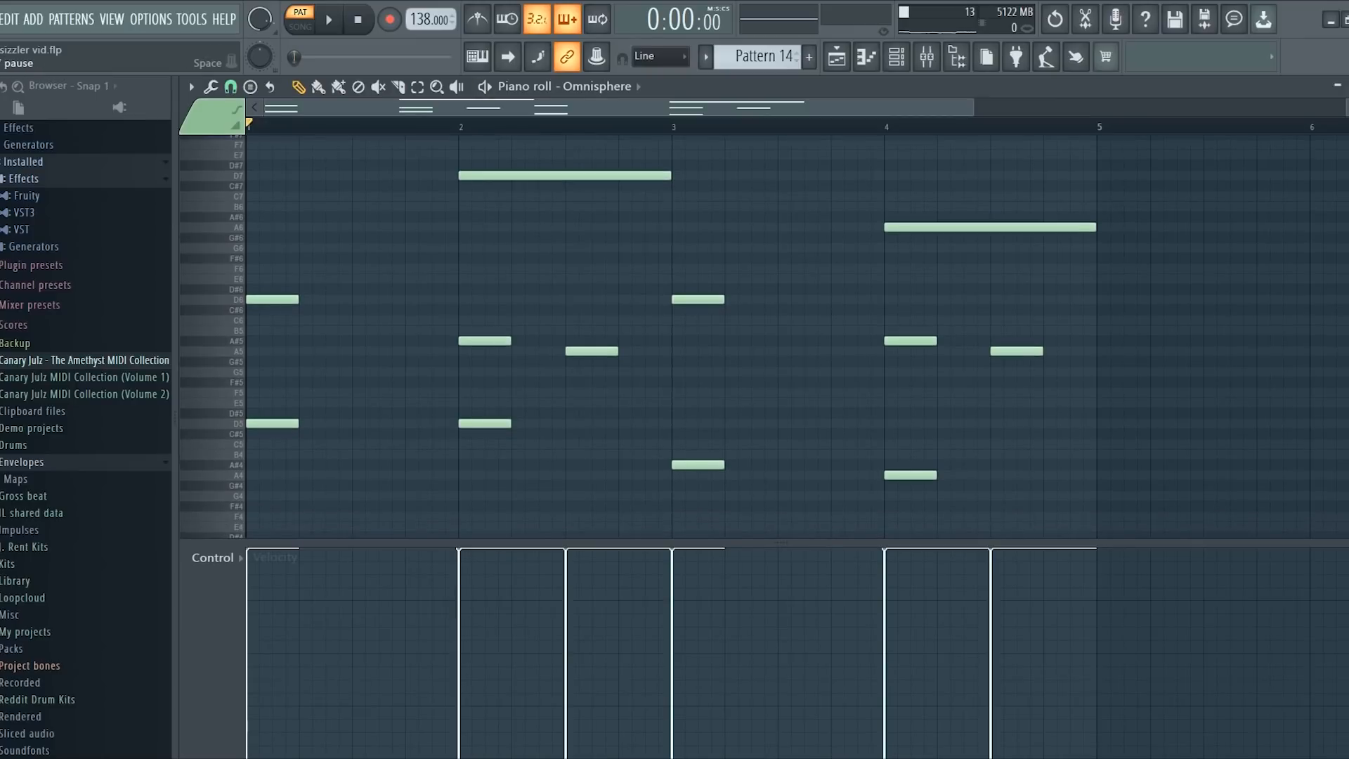
pyautogui.press('space')
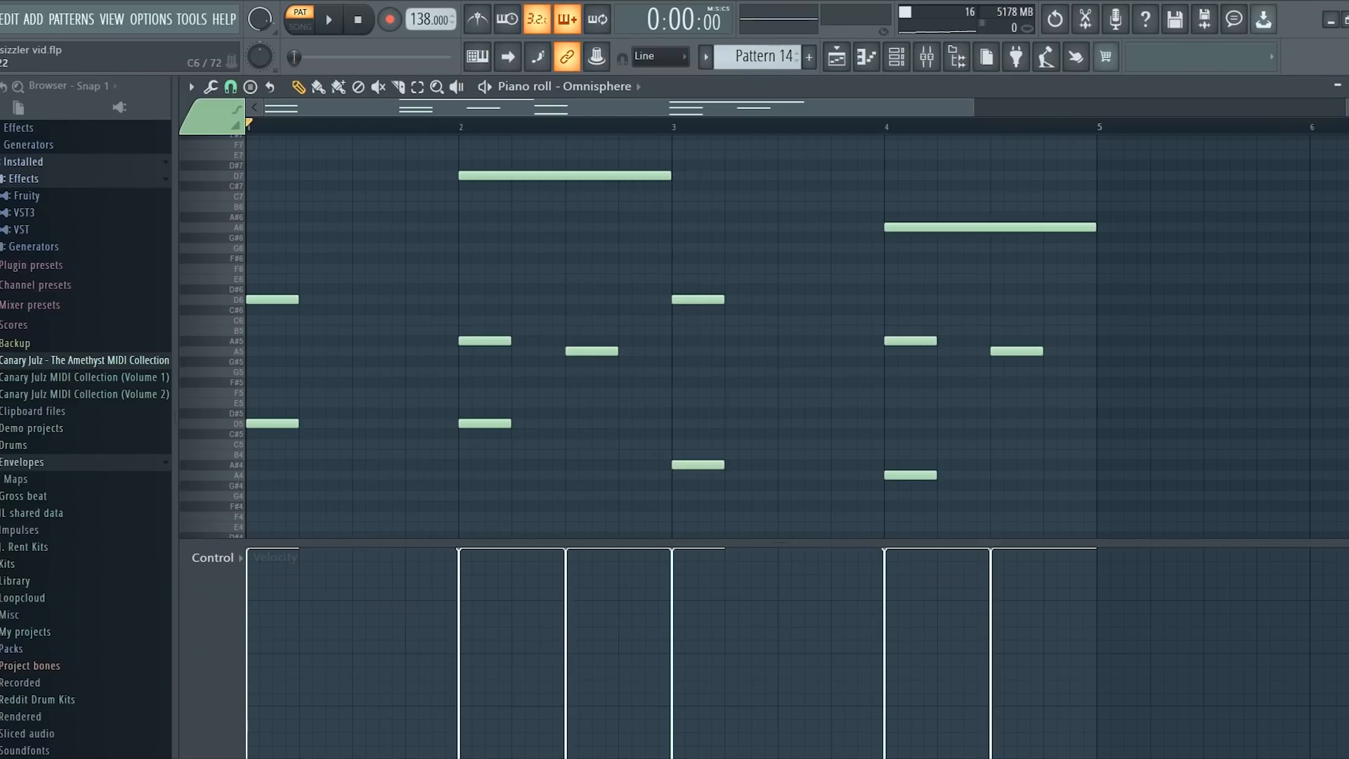
pyautogui.press('space')
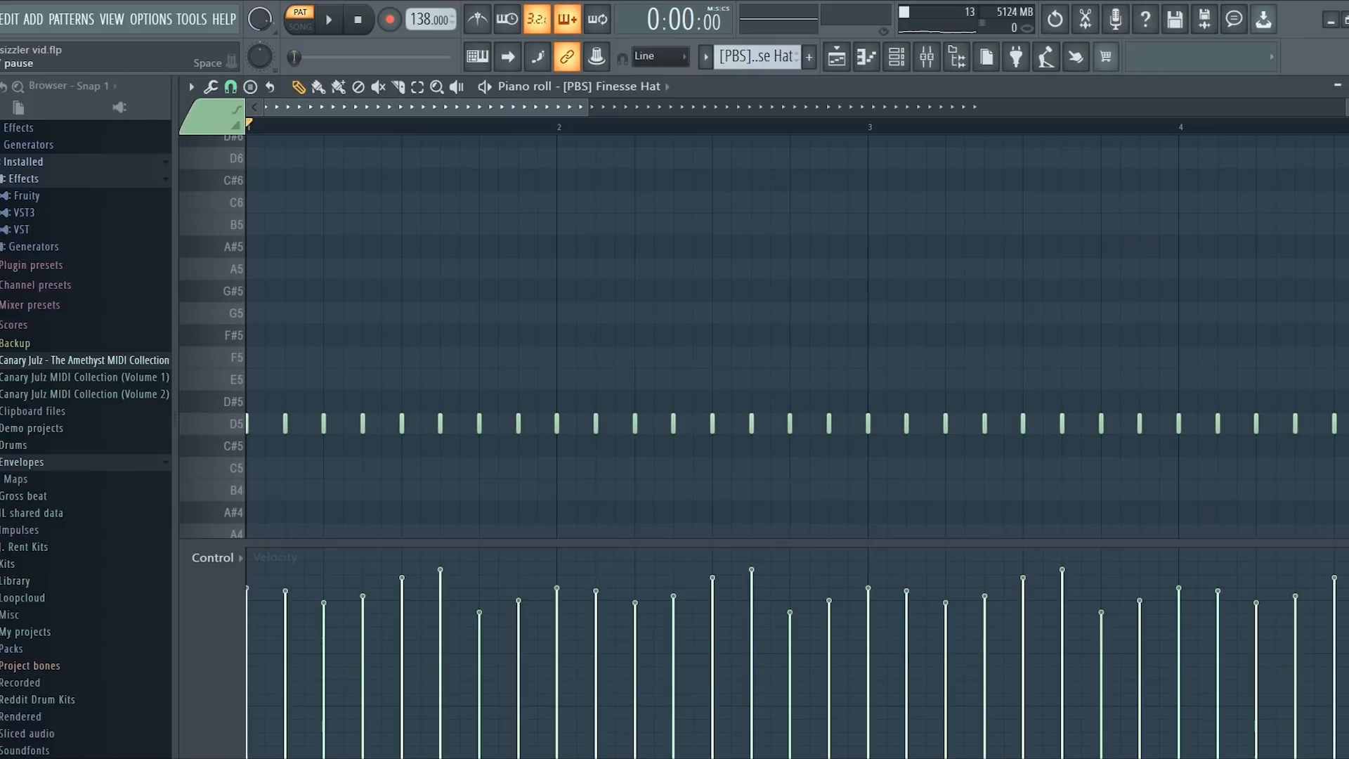
# Step: Play the [PBS] Finesse Hat pattern and the Cardiak HiHat 3_46 rolls in their piano rolls
pyautogui.press('space')
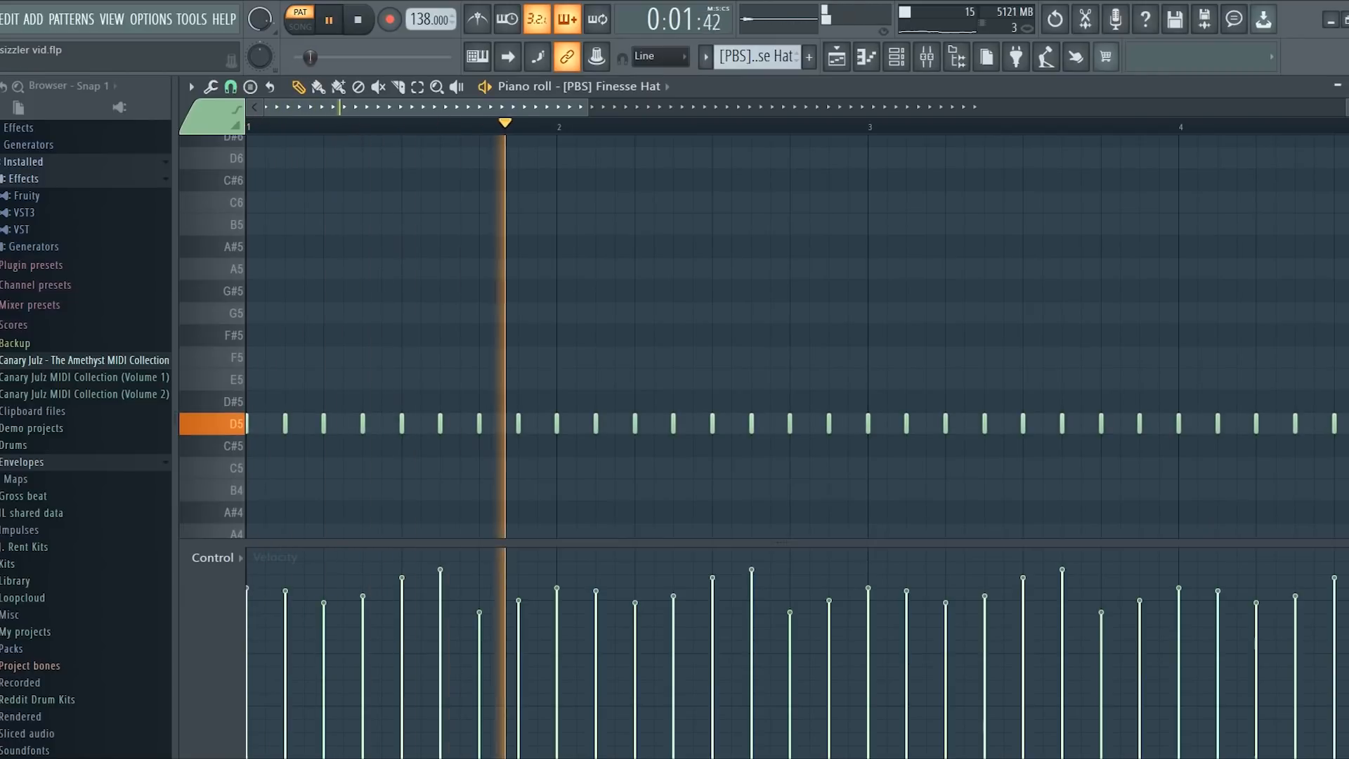
pyautogui.press('space')
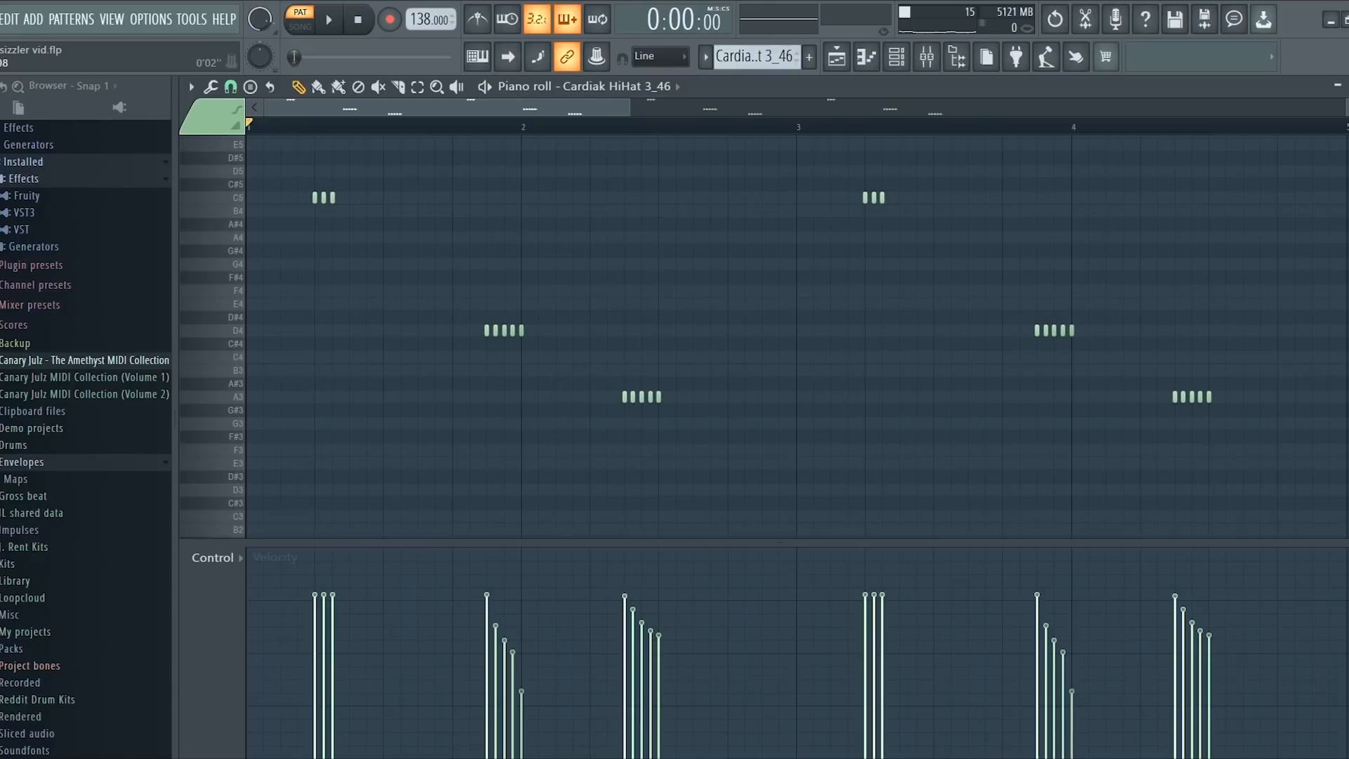
pyautogui.press('space')
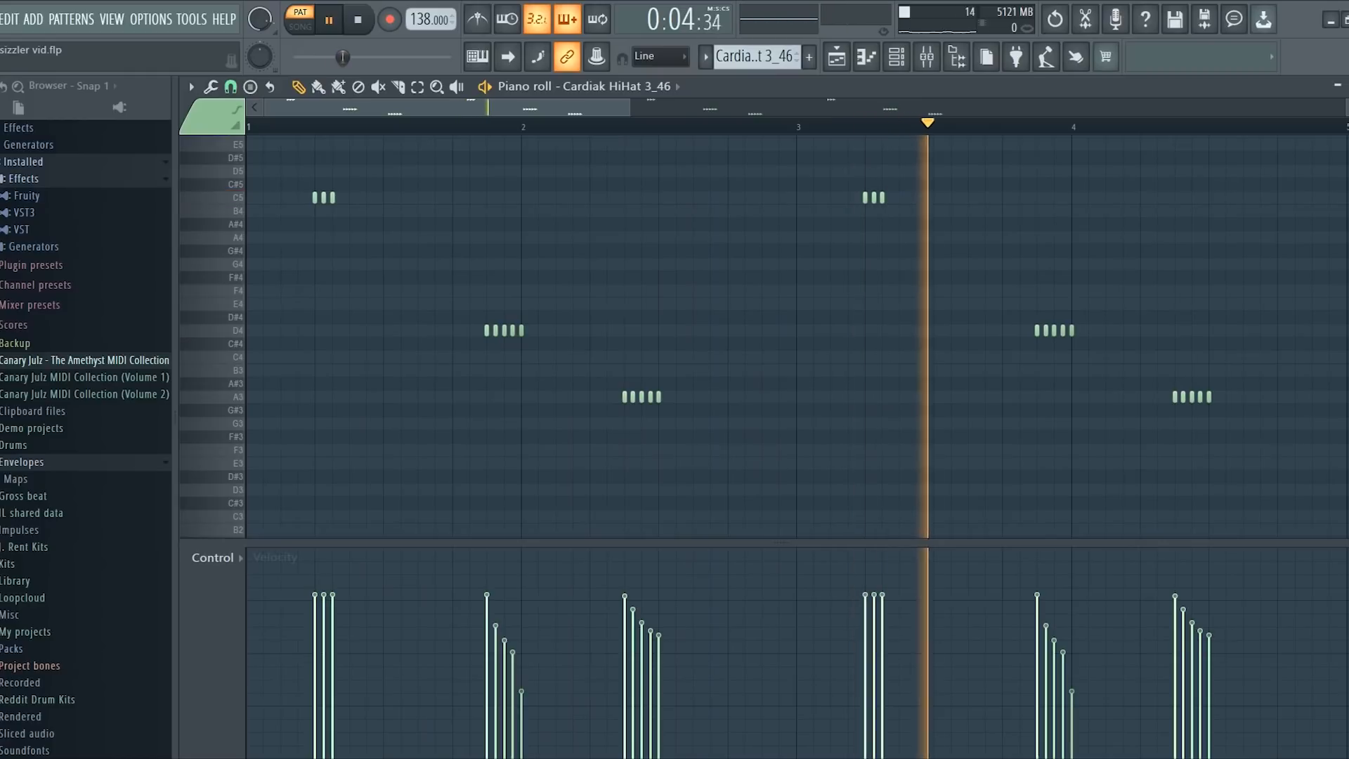
pyautogui.press('space')
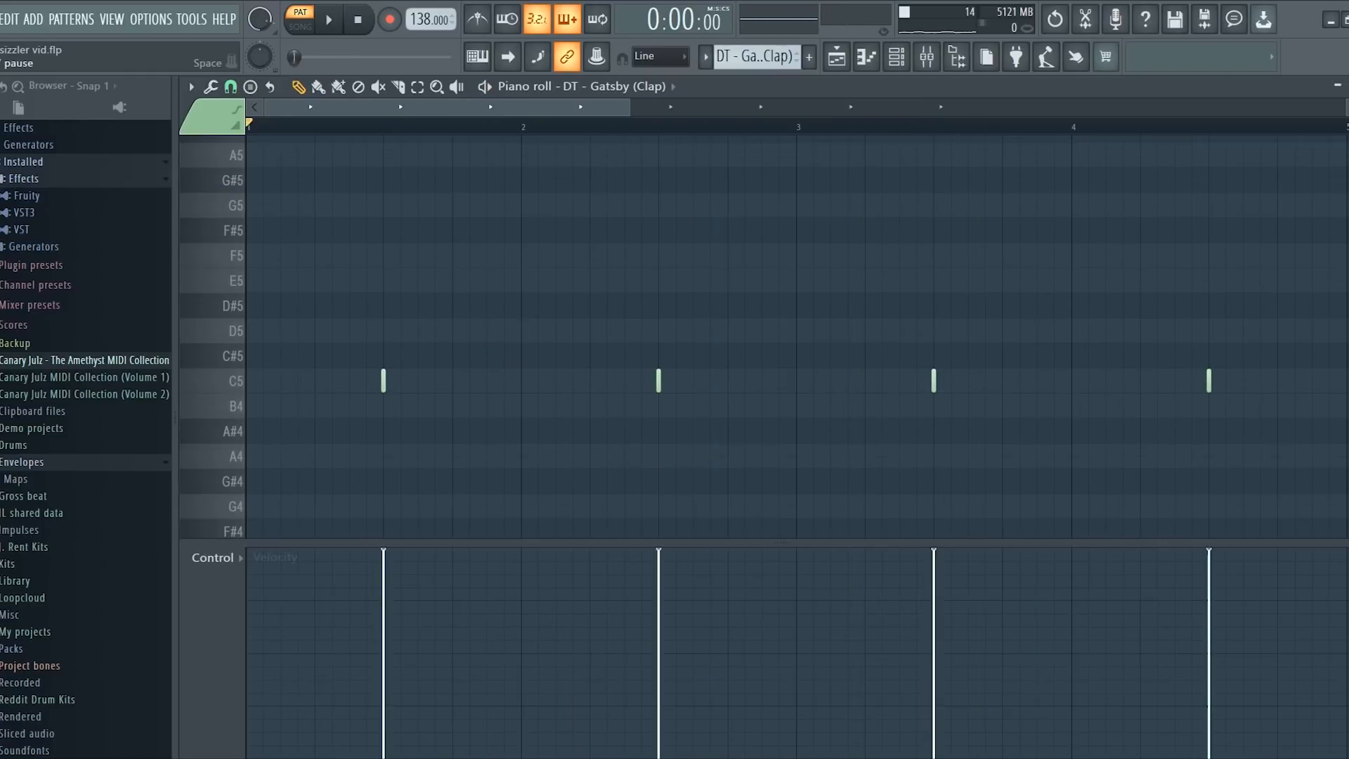
# Step: Play the DT - Gatsby (Clap) pattern and the holupthiskindafye pattern in their piano rolls
pyautogui.press('space')
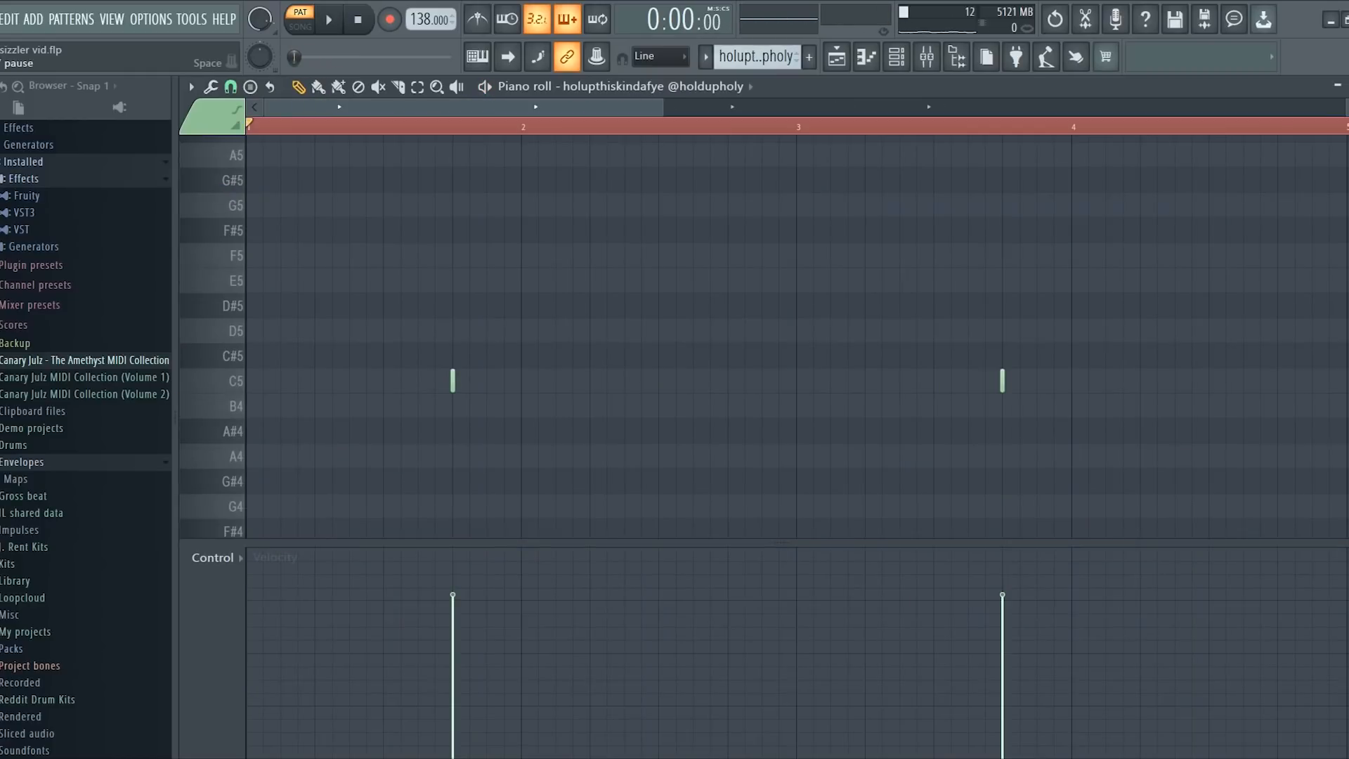
pyautogui.press('space')
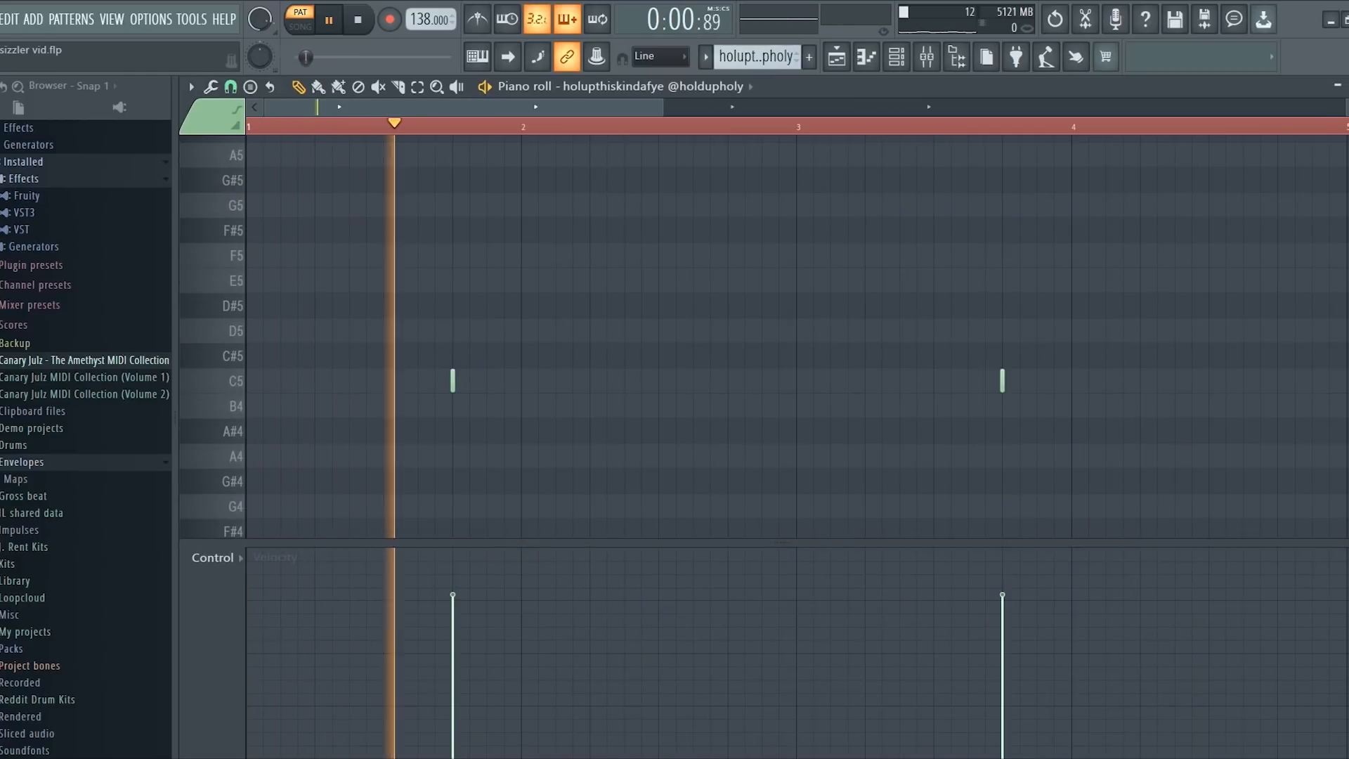
pyautogui.press('space')
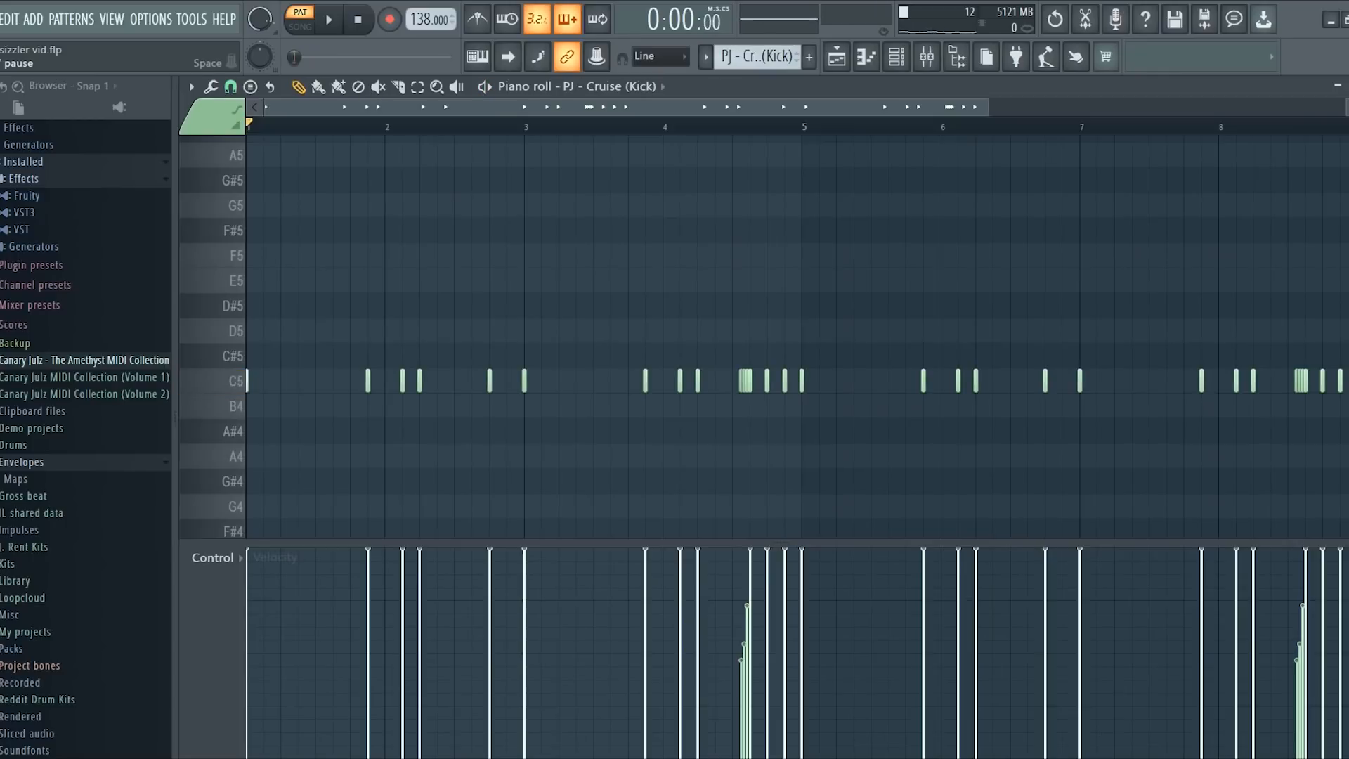
# Step: Play the PJ - Cruise (Kick) pattern and the 808 (Metro)_6 bassline
pyautogui.press('space')
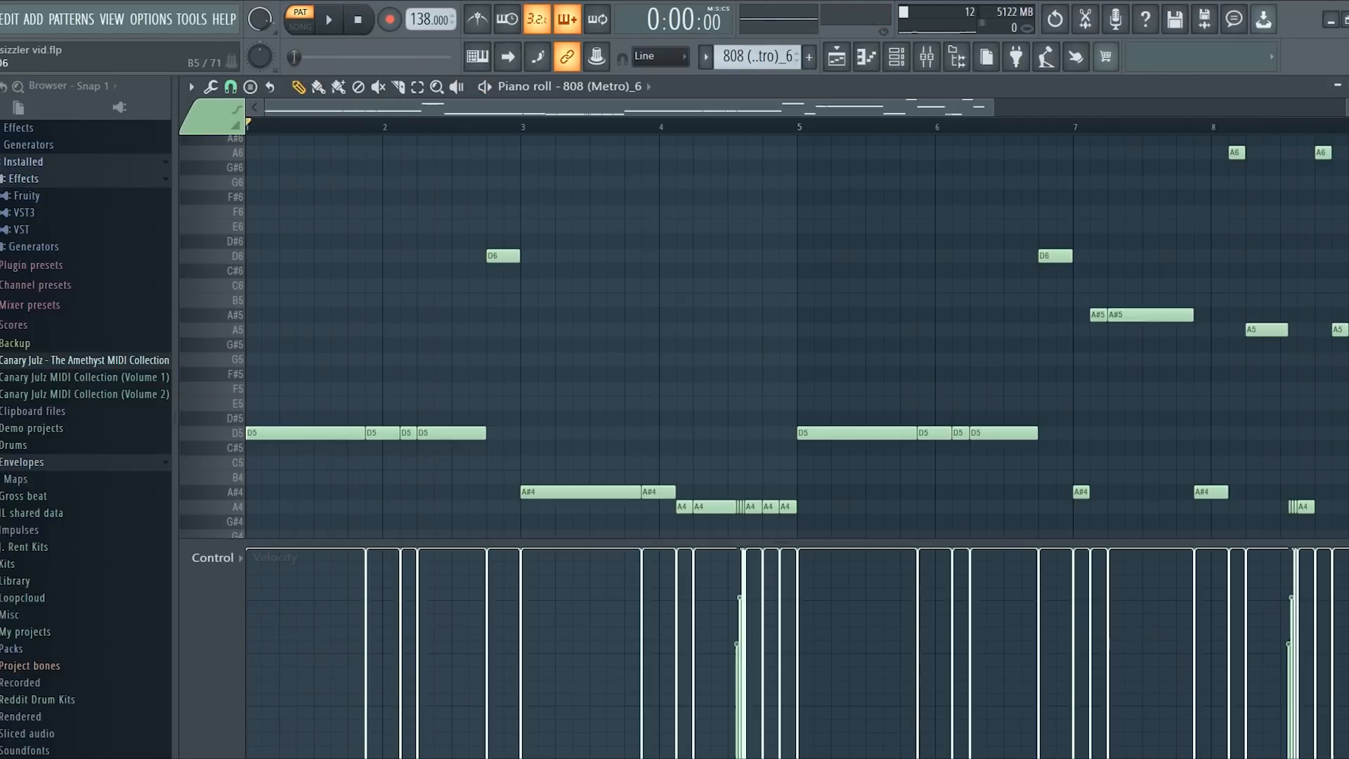
pyautogui.press('space')
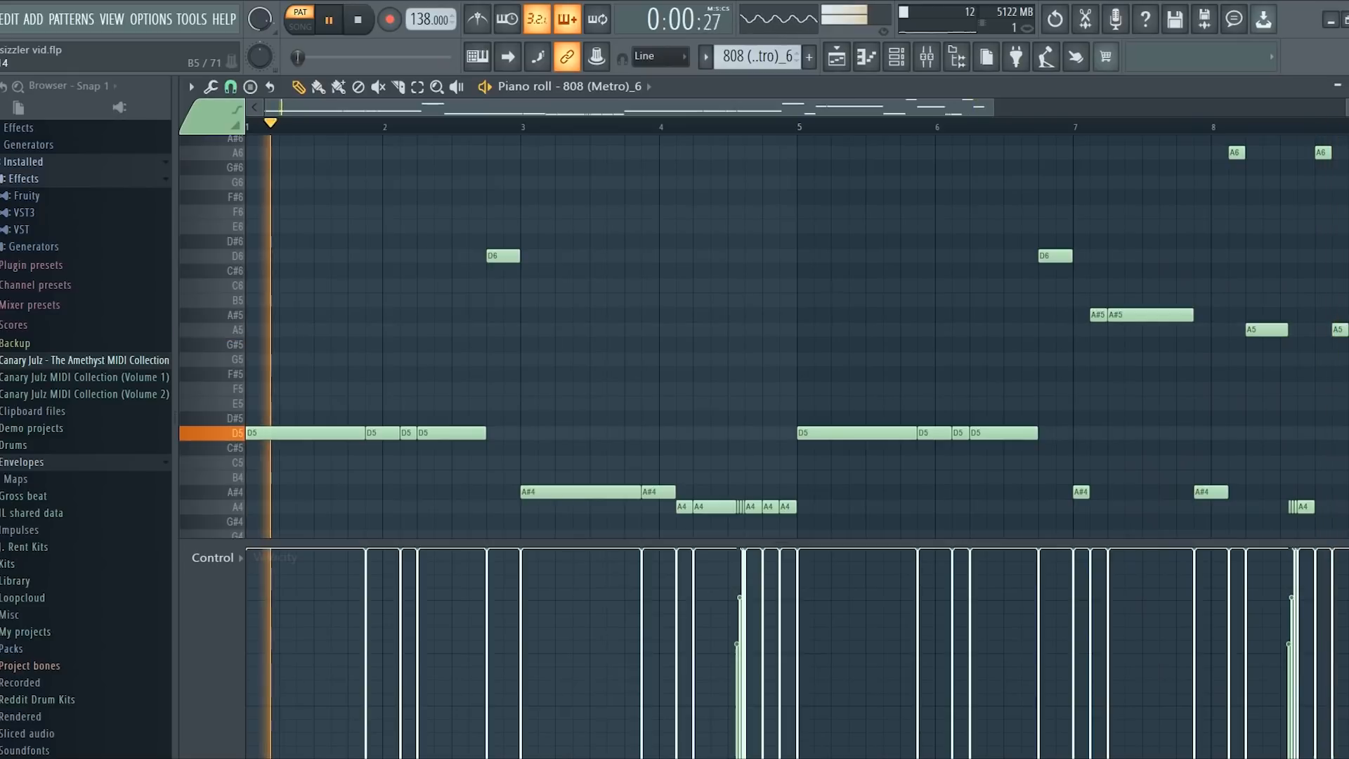
pyautogui.press('space')
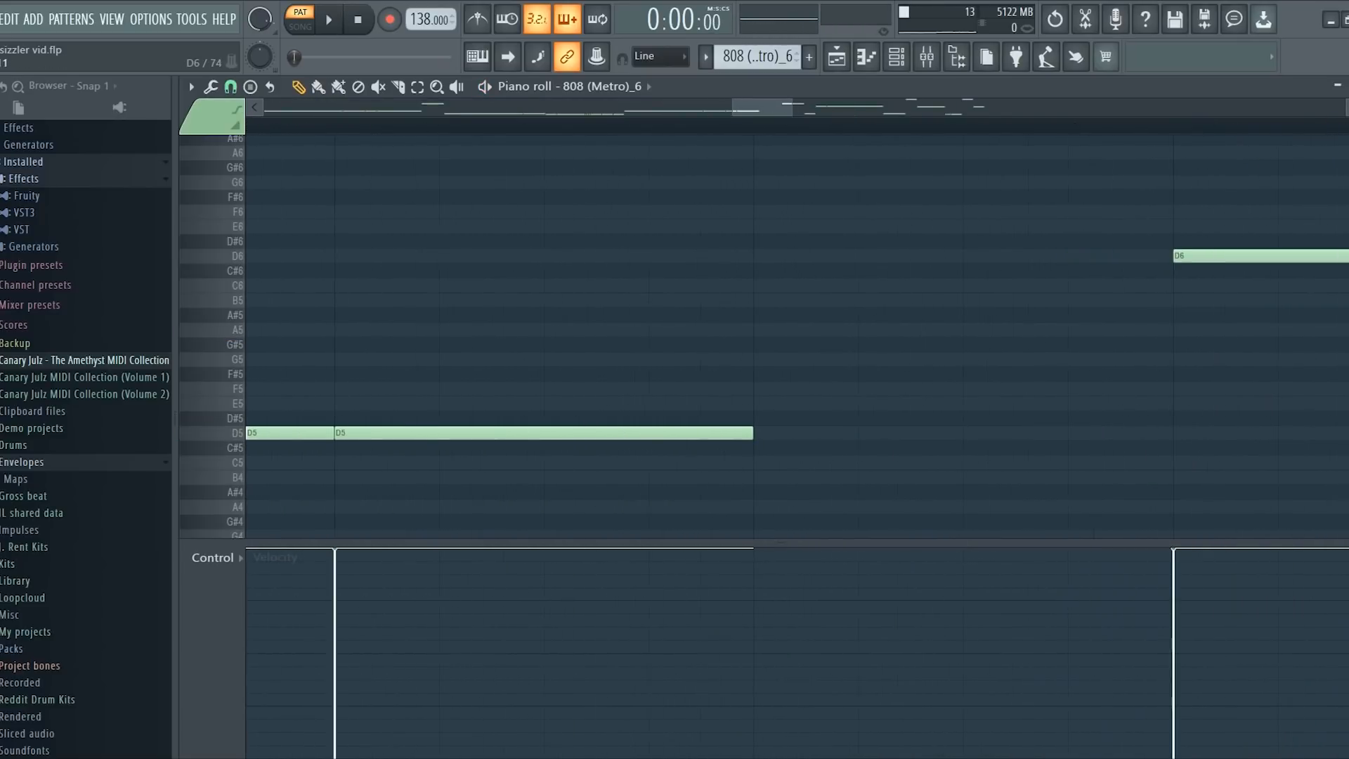
# Step: Chop the D6 note in the second half of bar 6 with the Default arpeggiator pattern and ramp the slices' velocities upward
pyautogui.hotkey('alt', 'a')
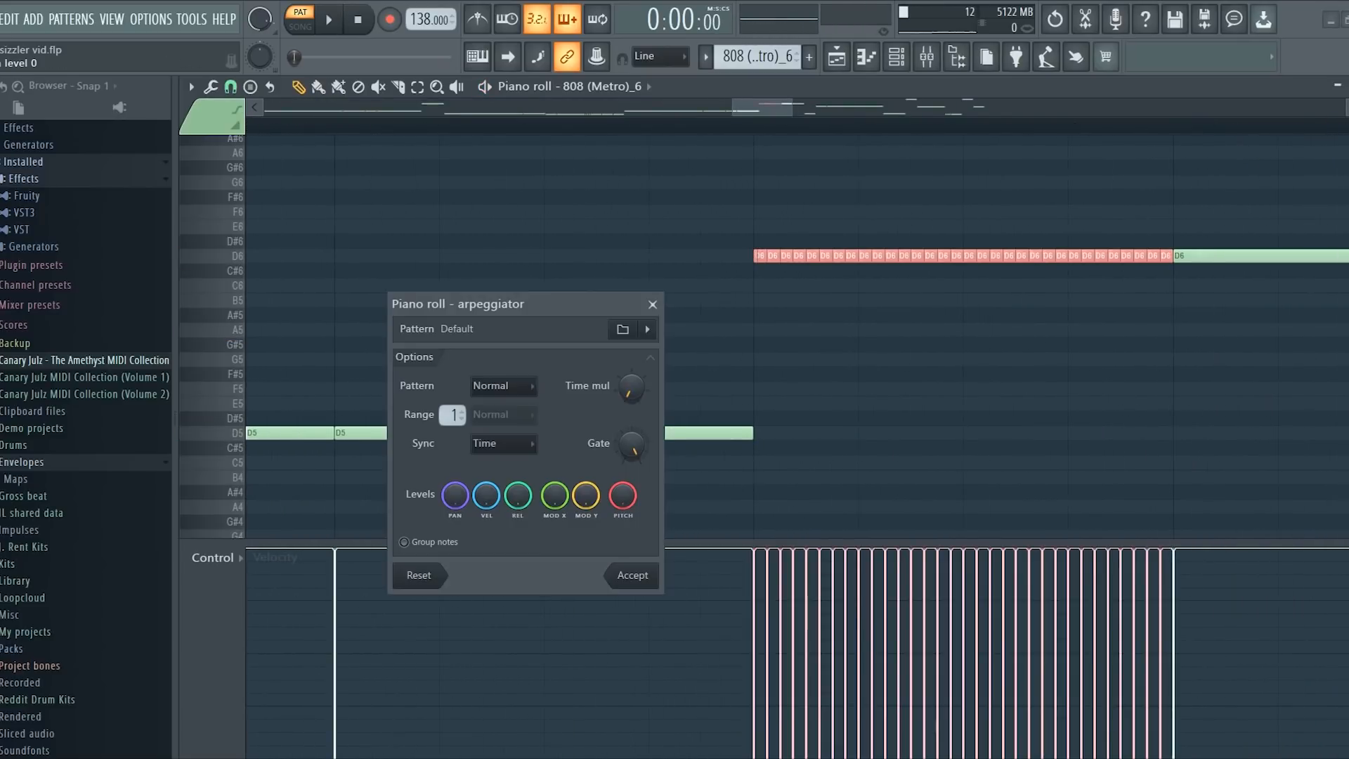
pyautogui.press('Return')
pyautogui.moveTo(755, 723); pyautogui.dragTo(1169, 576)
pyautogui.moveTo(755, 752); pyautogui.dragTo(1164, 583)
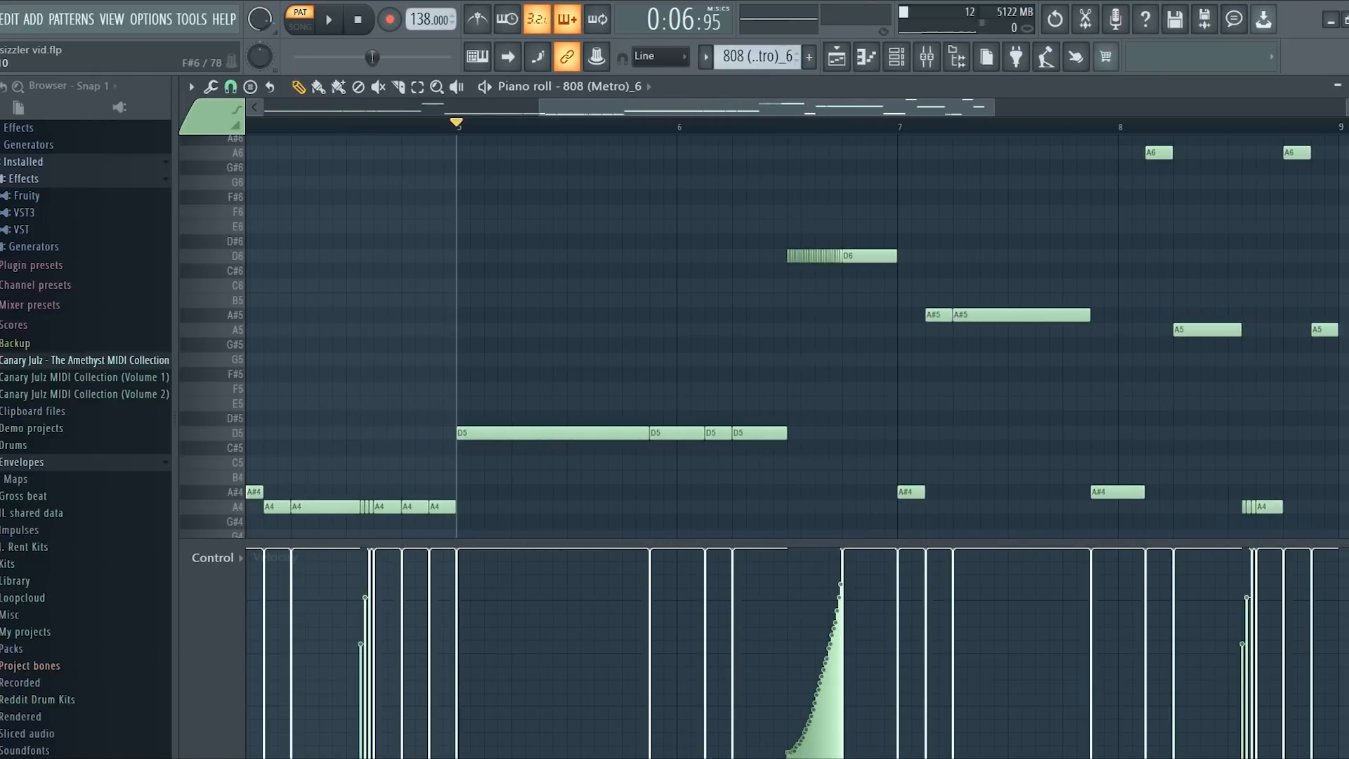
# Step: Play the 808 (Metro)_6 pattern from bar 5 and the full drum and 808 arrangement in the playlist
pyautogui.press('space')
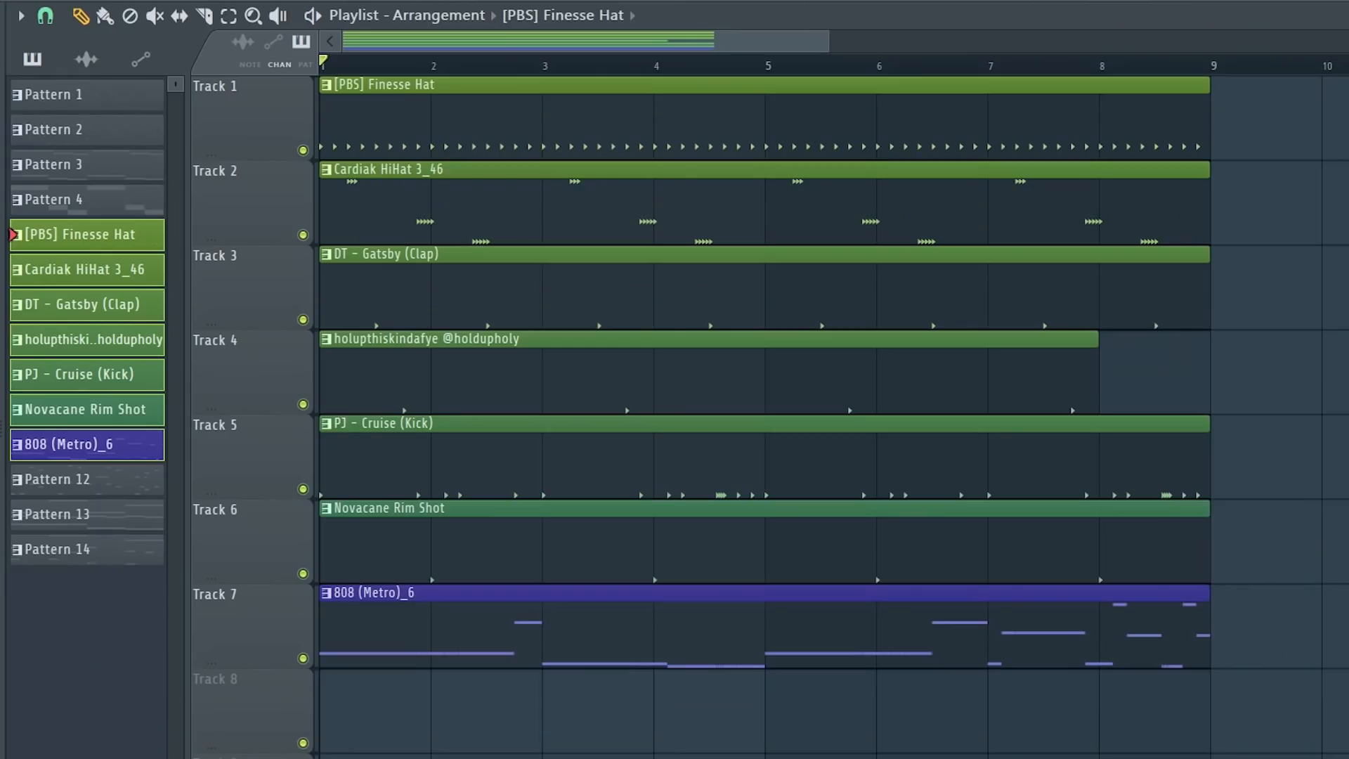
pyautogui.press('space')
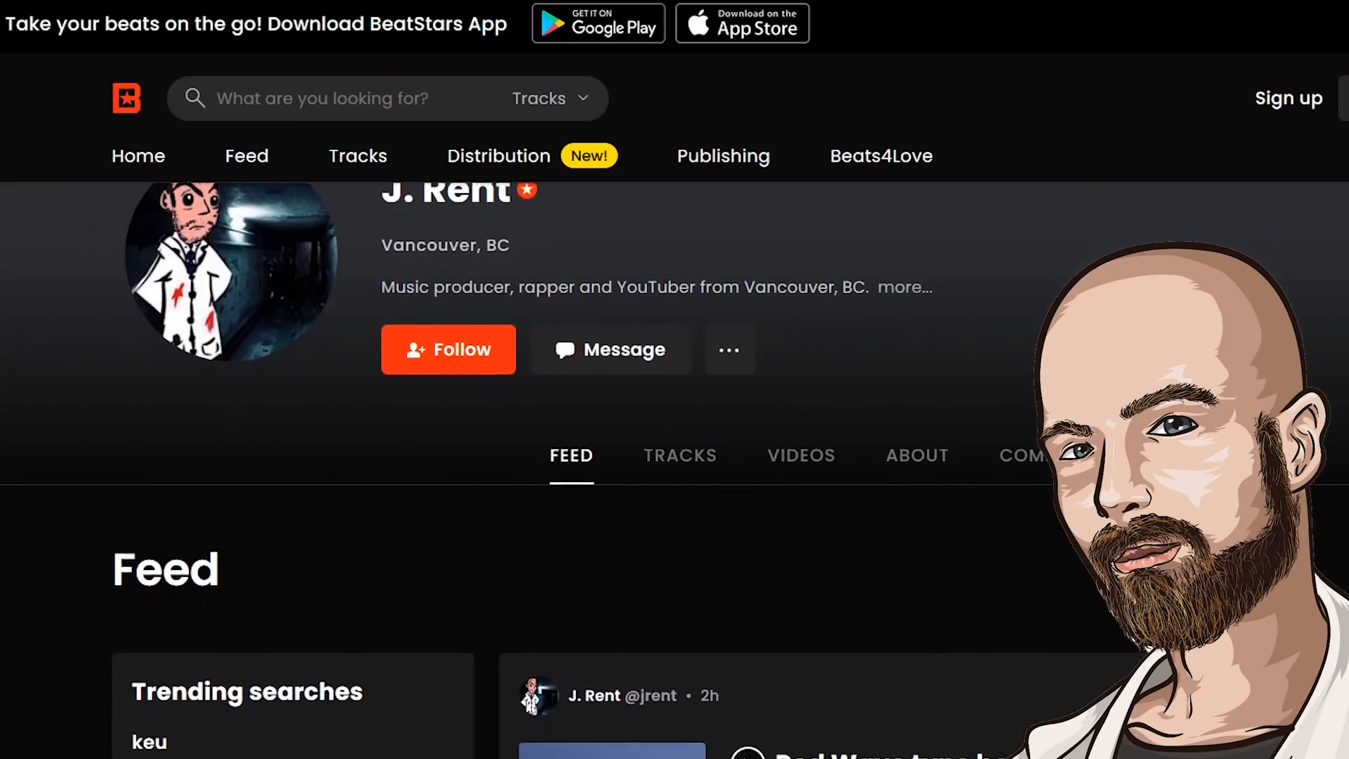
# Step: Switch to the browser and look over the producer's BeatStars profile and the uploads on the beats YouTube channel
pyautogui.scroll(-2, 675, 422)
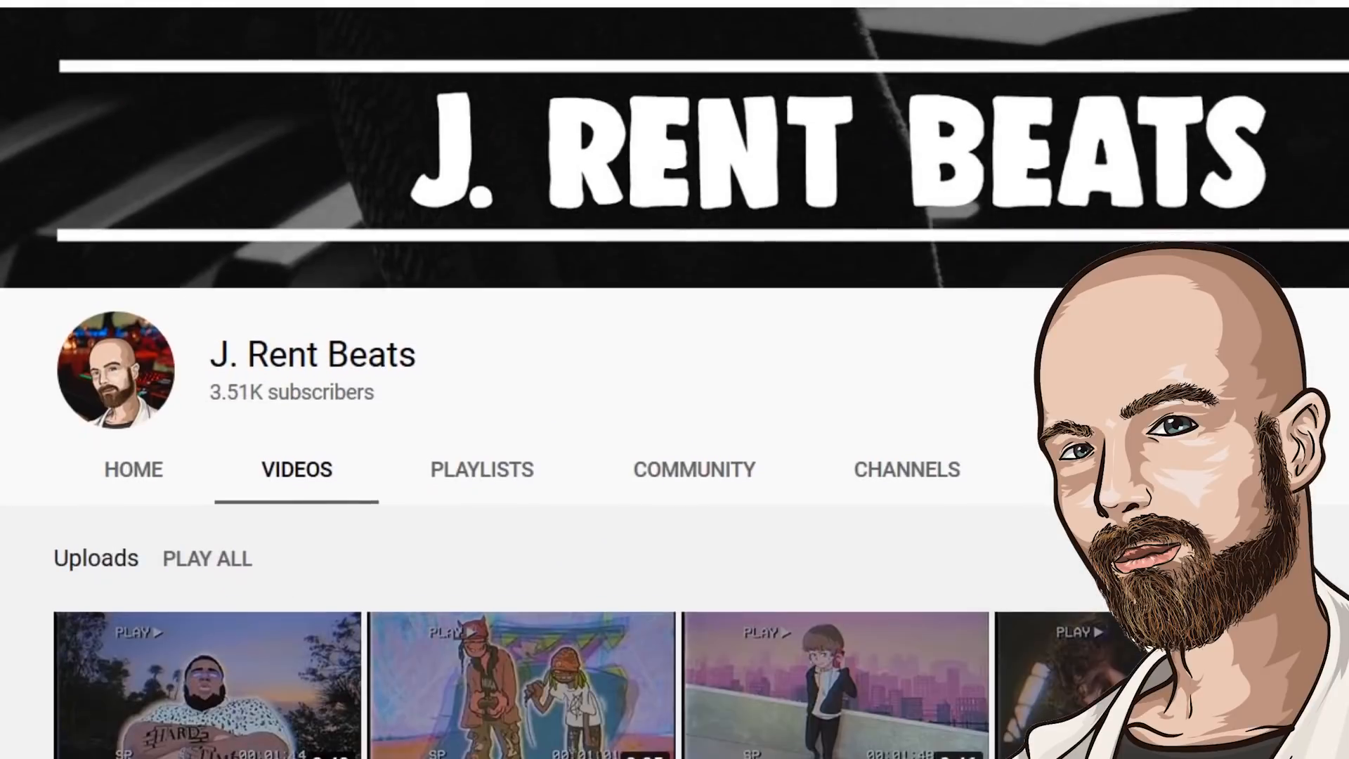
pyautogui.scroll(-2, 674, 421)
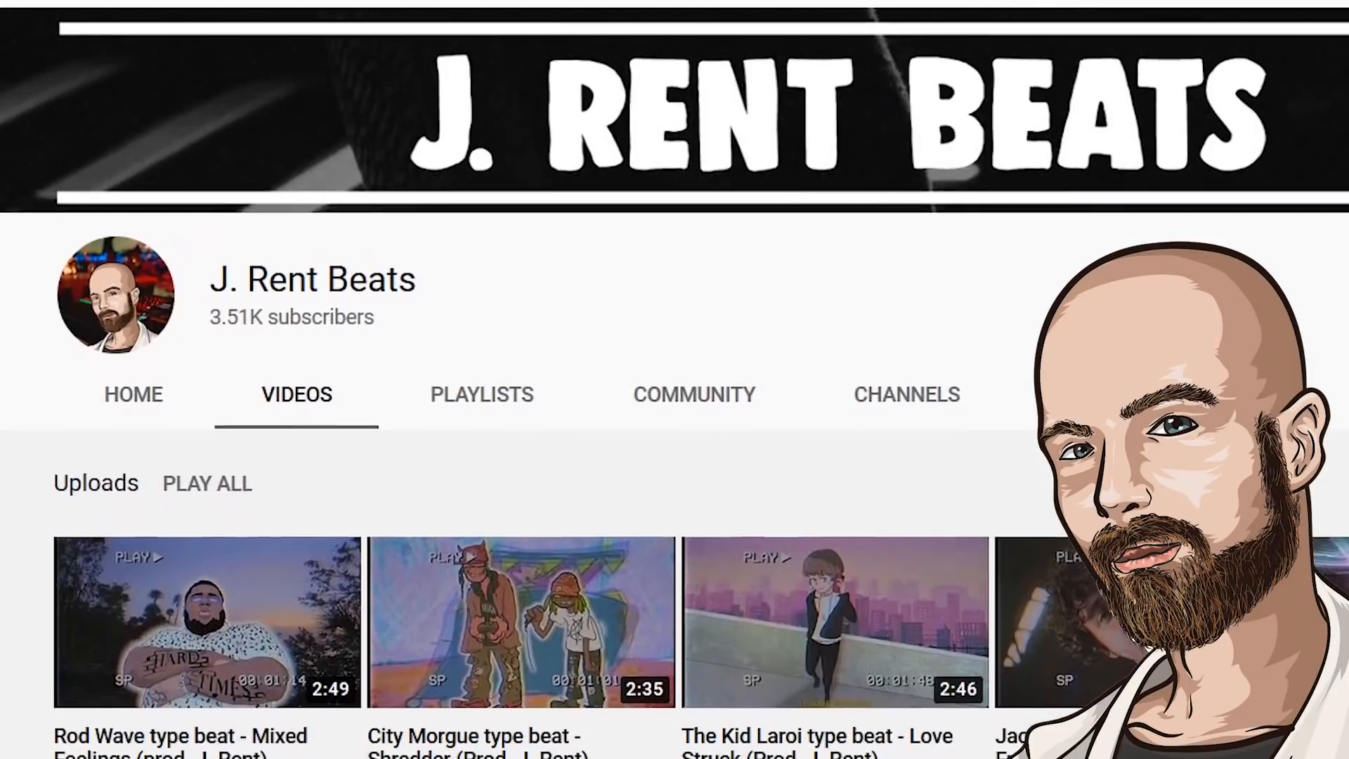